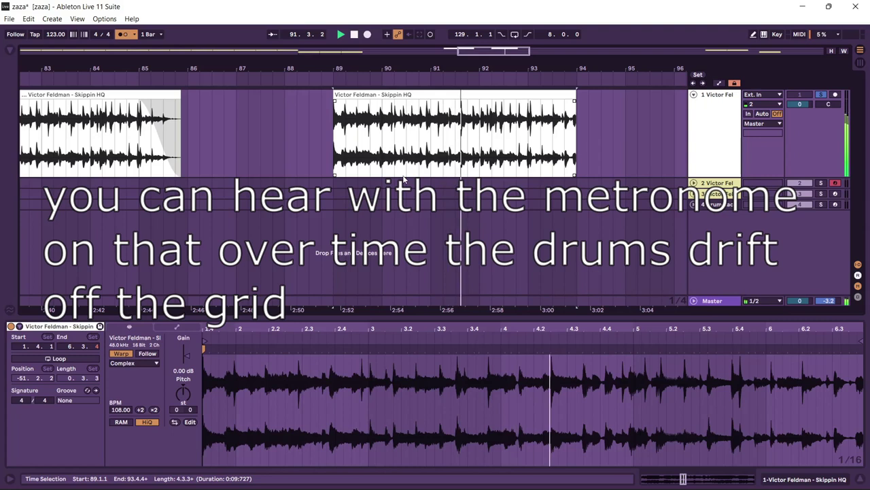
Turn off the metronome, stop playback, and crop the sample to the selected drum clip on track 1
left_click(122, 35)
key("space")
left_click(351, 358)
right_click(303, 386)
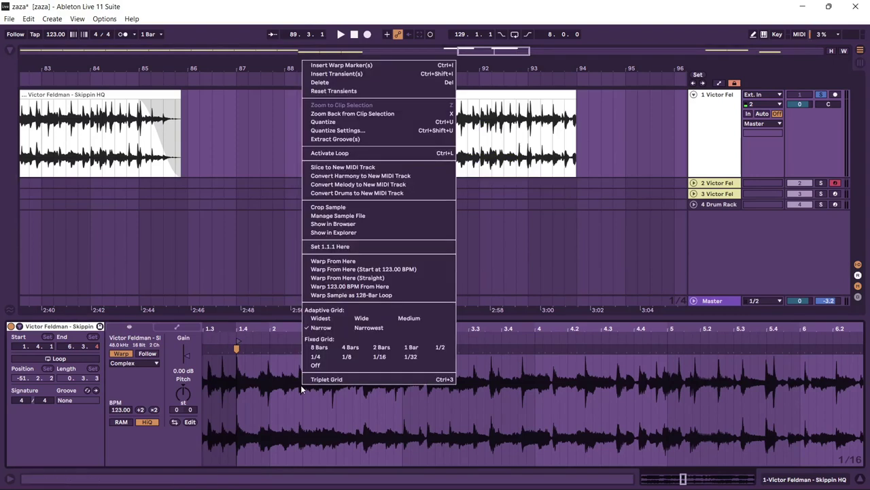
left_click(337, 207)
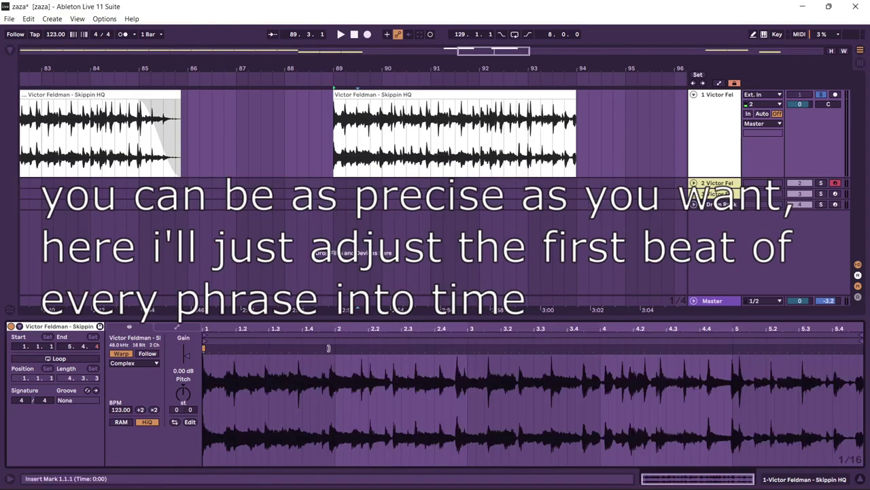
Warp the first beat of each phrase onto the grid with warp markers at bars 2, 3, 4, 5 and 6
left_click_drag(328, 347, 335, 347)
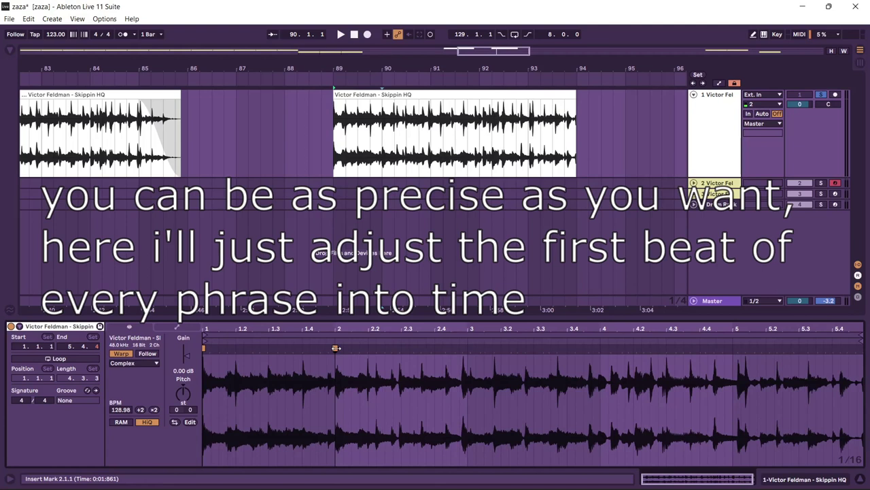
left_click_drag(462, 348, 467, 347)
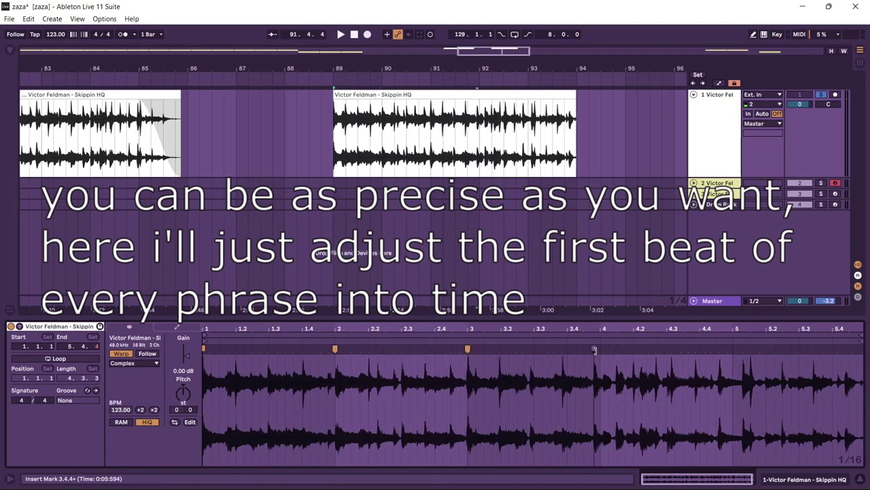
left_click_drag(594, 348, 600, 349)
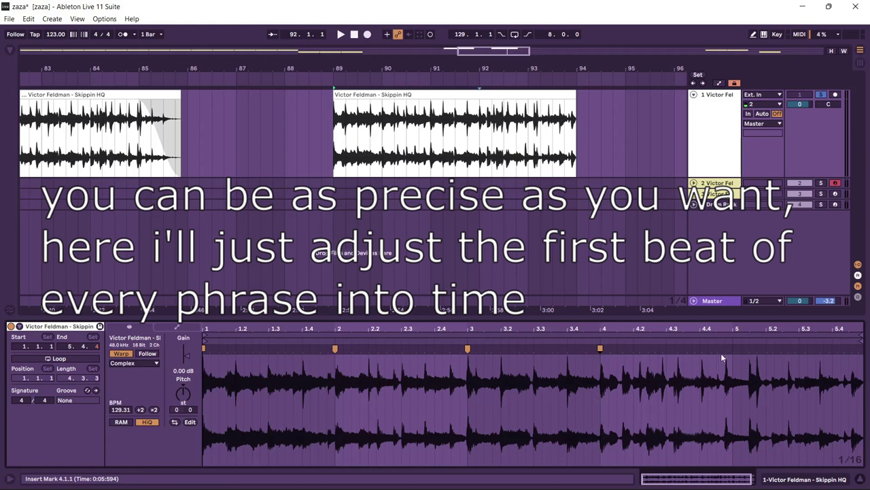
left_click_drag(725, 348, 732, 348)
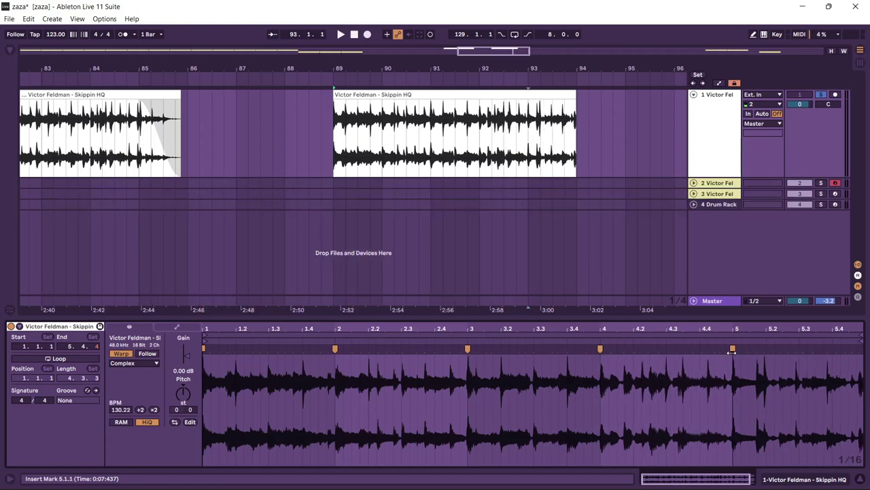
scroll(731, 351, "right", 2)
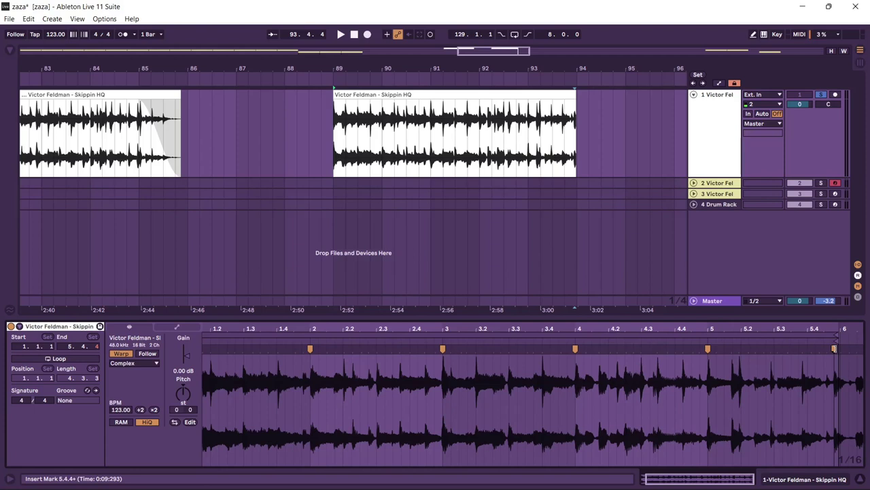
left_click_drag(835, 348, 840, 333)
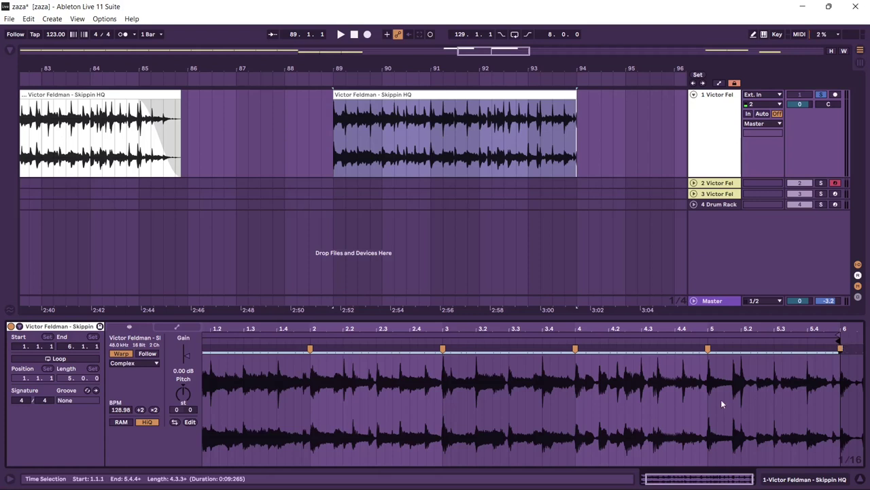
Play the warped clip against the metronome to check its timing
key("space")
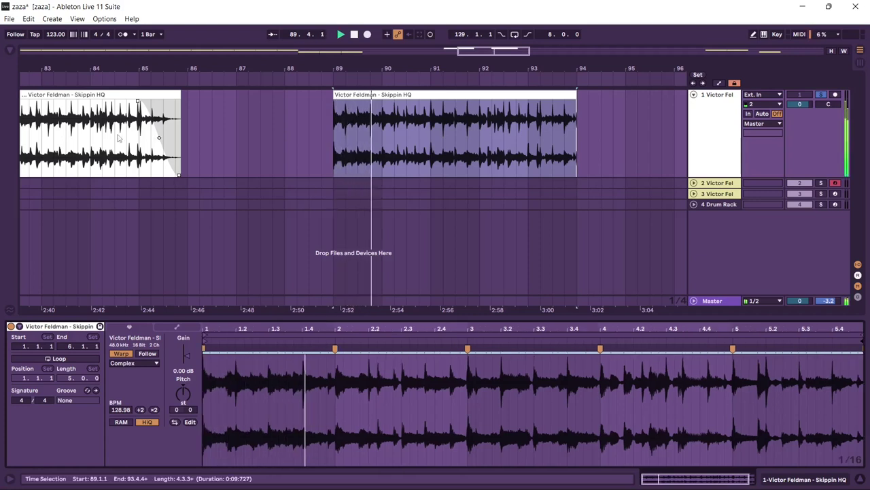
left_click(121, 35)
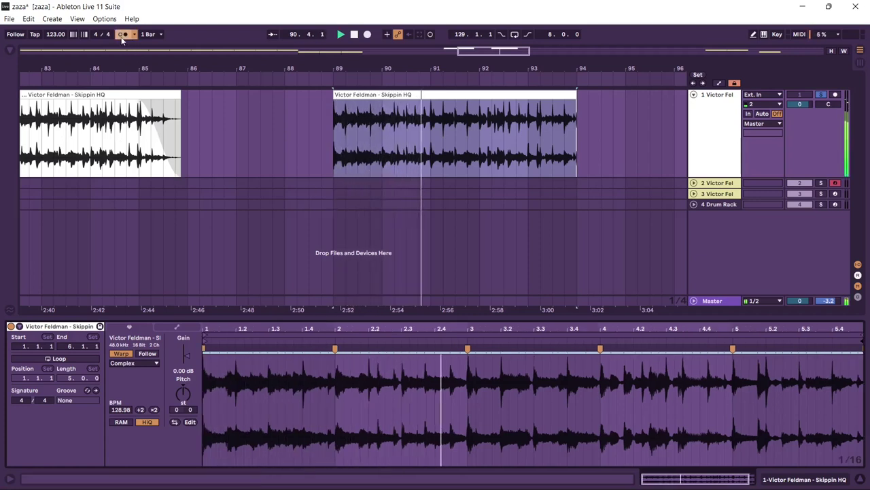
key("space")
key("space")
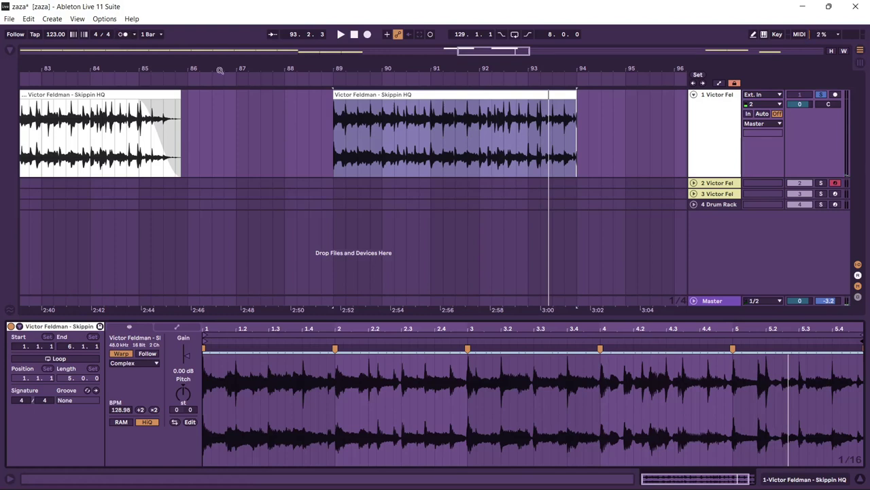
Anchor the clip at beat 3.3 with a warp marker and pull the preceding hit from 3.2 to 3.2.3
key("z")
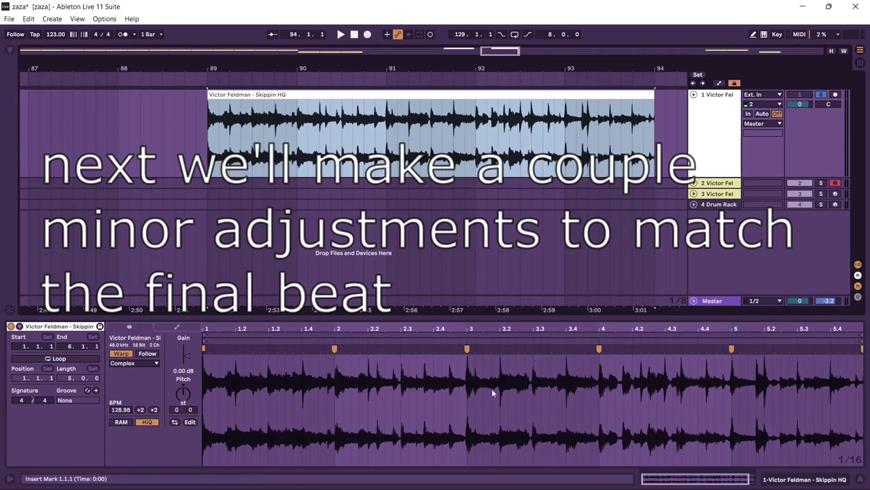
left_click(531, 349)
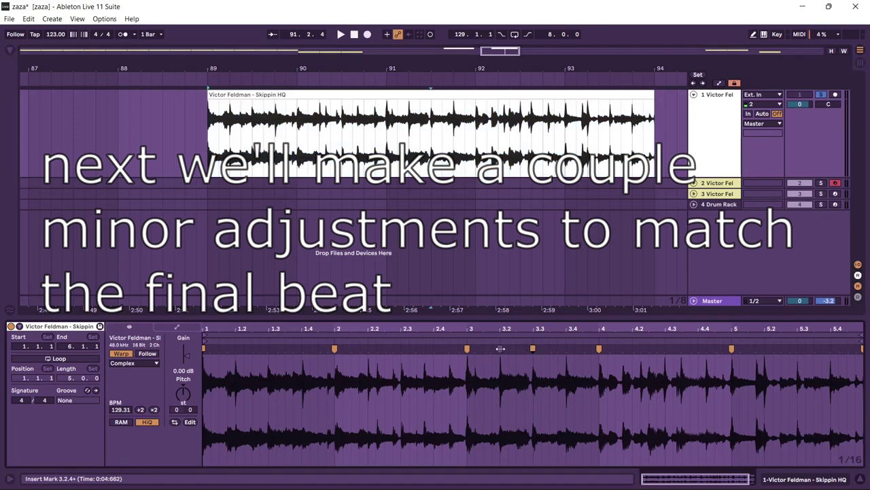
left_click_drag(499, 348, 514, 349)
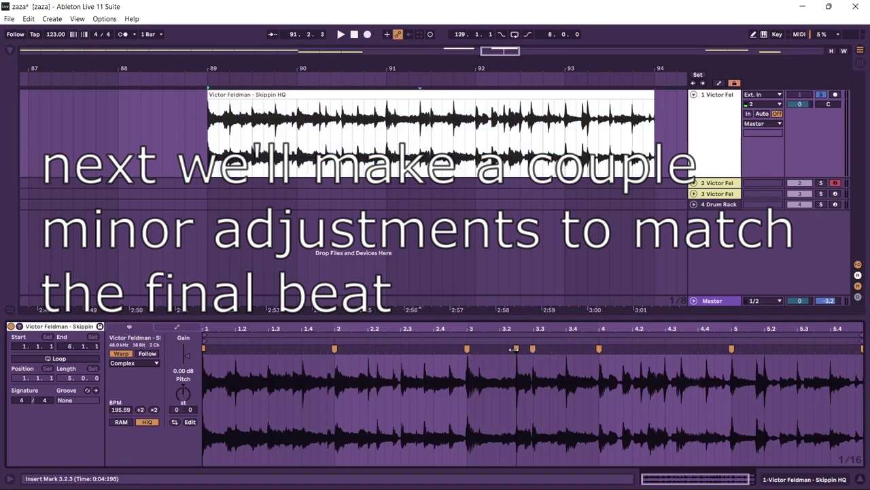
Set the clip's warp mode to Beats and transpose it to -6 semitones
left_click(147, 364)
left_click(131, 373)
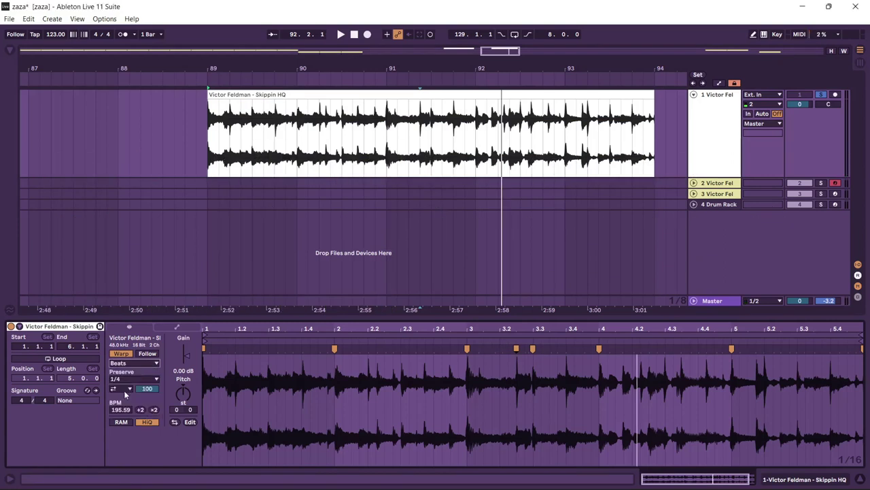
type("-6")
key("Return")
key("space")
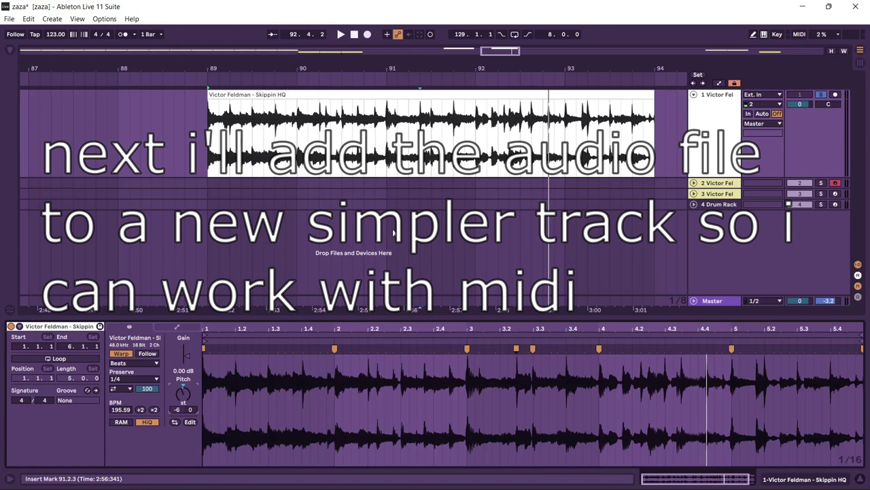
Play the chopped MIDI loop on track 2 and examine the slice markers in its Simpler waveform
scroll(394, 232, "right", 2)
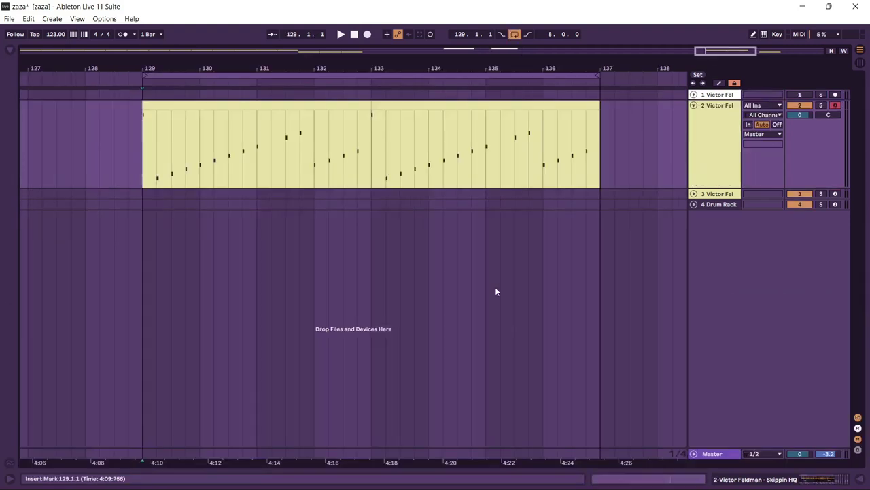
key("space")
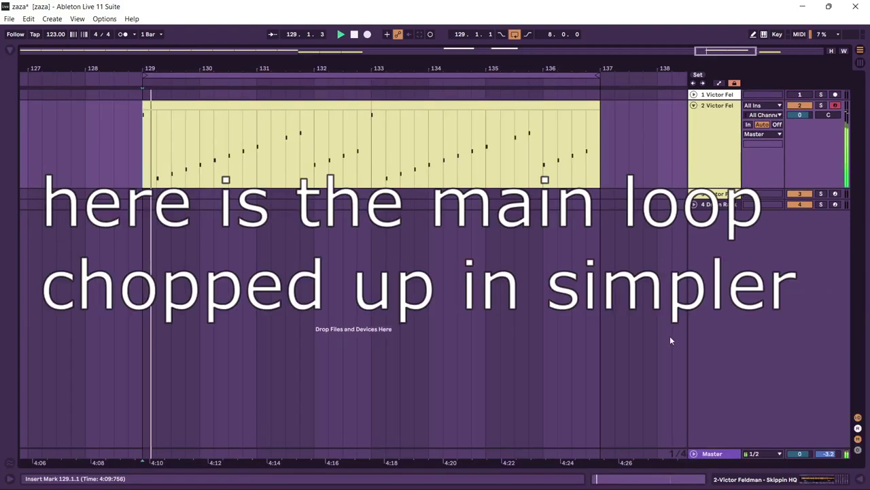
double_click(720, 163)
left_click_drag(378, 393, 286, 404)
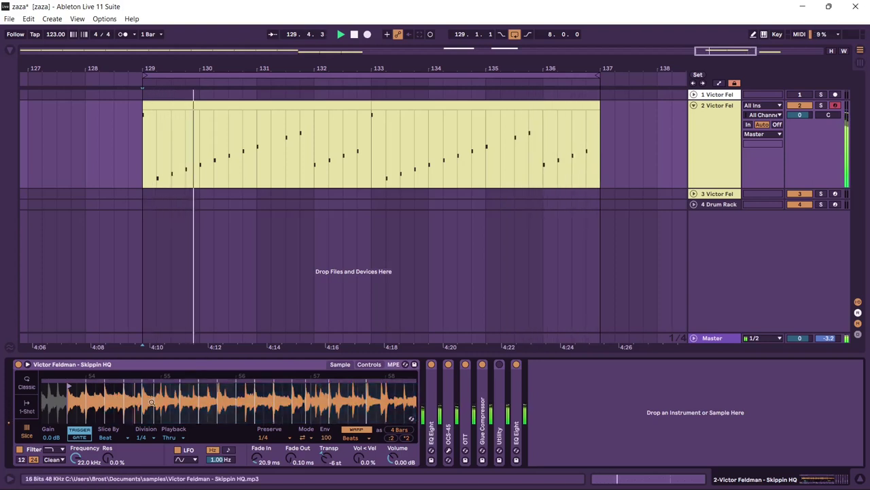
key("space")
left_click_drag(150, 403, 151, 425)
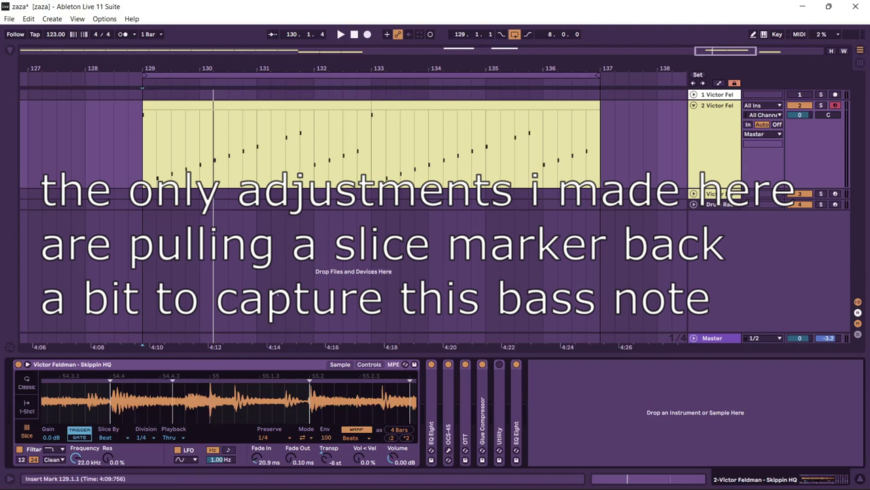
key("space")
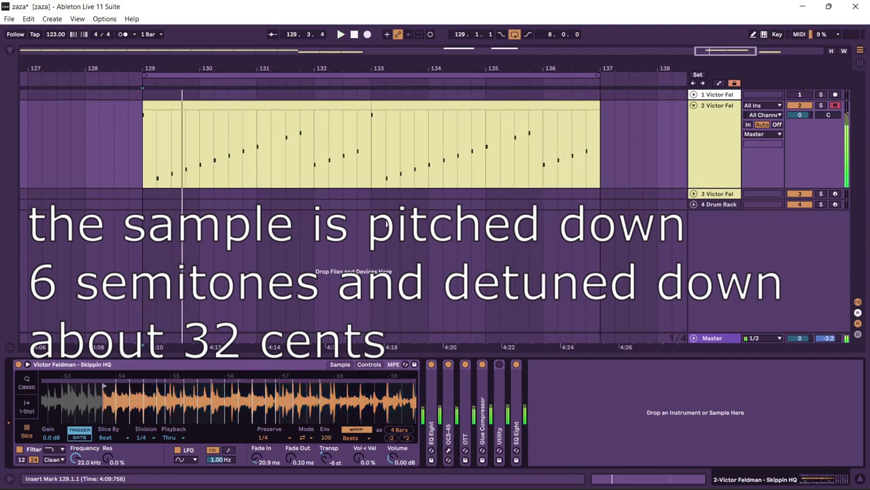
Unfold track 2's EQ Eight, OCS-45, OTT and Glue Compressor, and view the OCS-45 plugin's interface
double_click(434, 390)
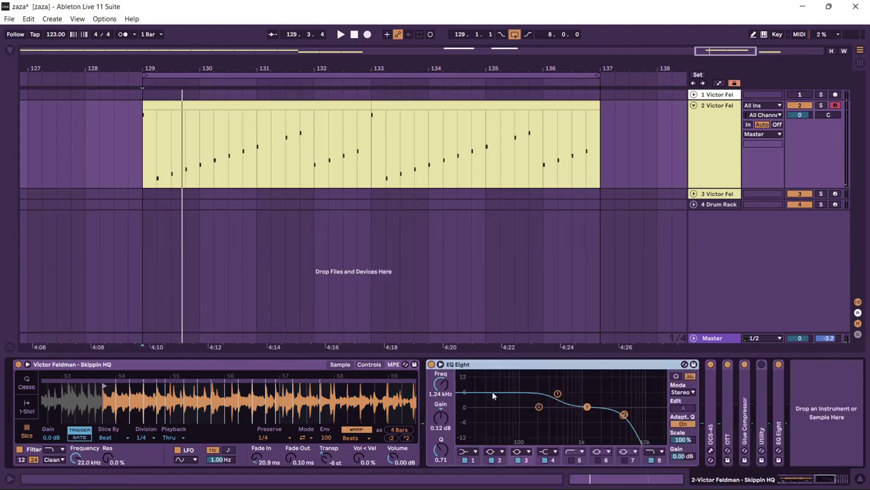
double_click(710, 397)
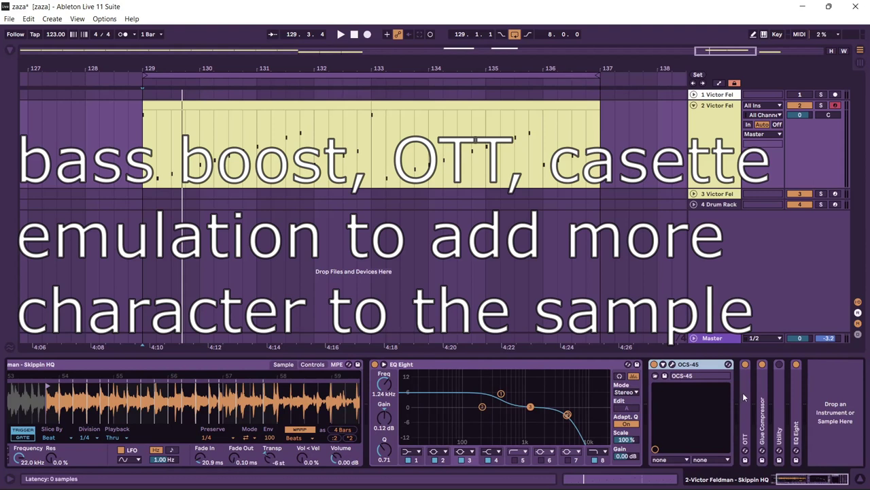
double_click(743, 392)
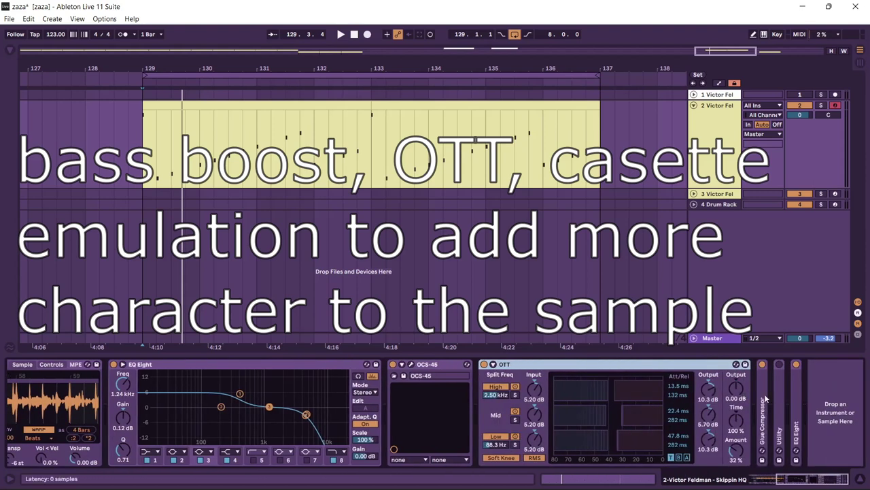
double_click(765, 401)
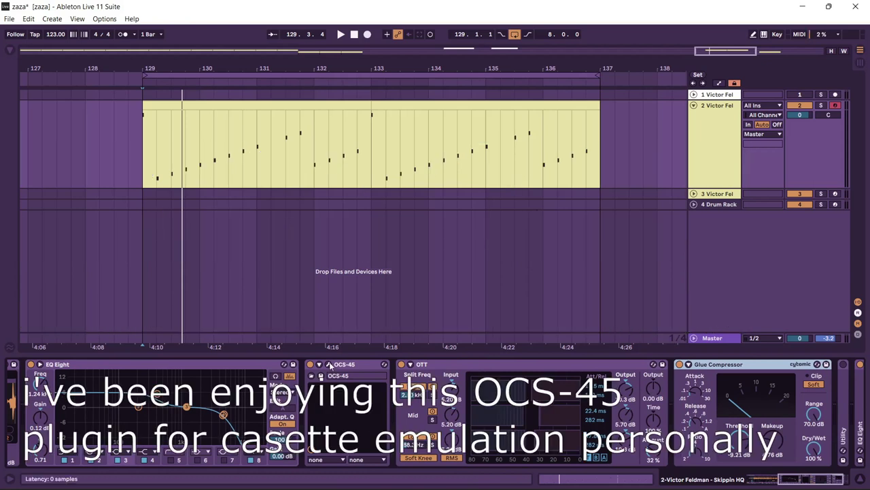
left_click(329, 365)
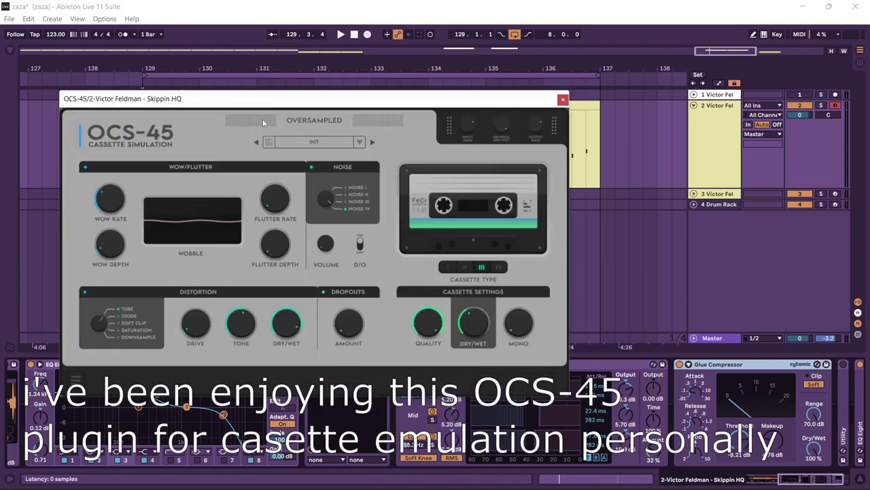
left_click_drag(275, 104, 465, 74)
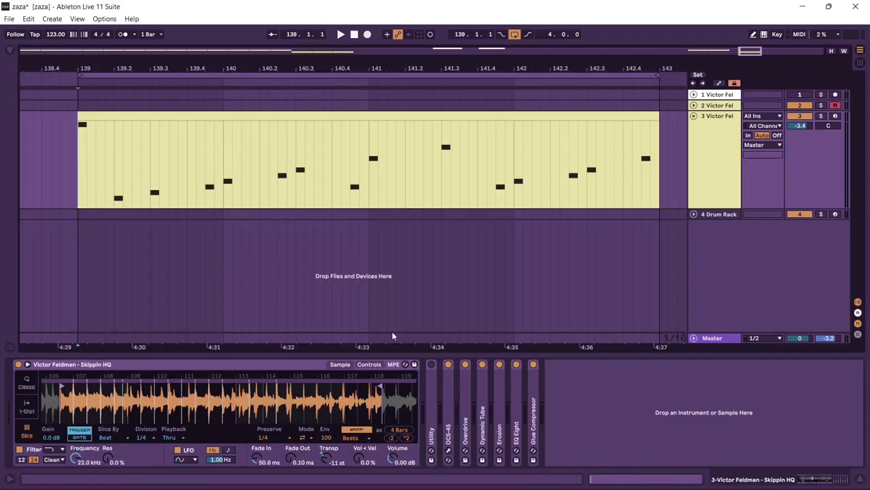
Audition the chopped loop on track 3 and unfold its OCS-45, Overdrive, Dynamic Tube, Erosion, EQ Eight and Glue Compressor settings
key("space")
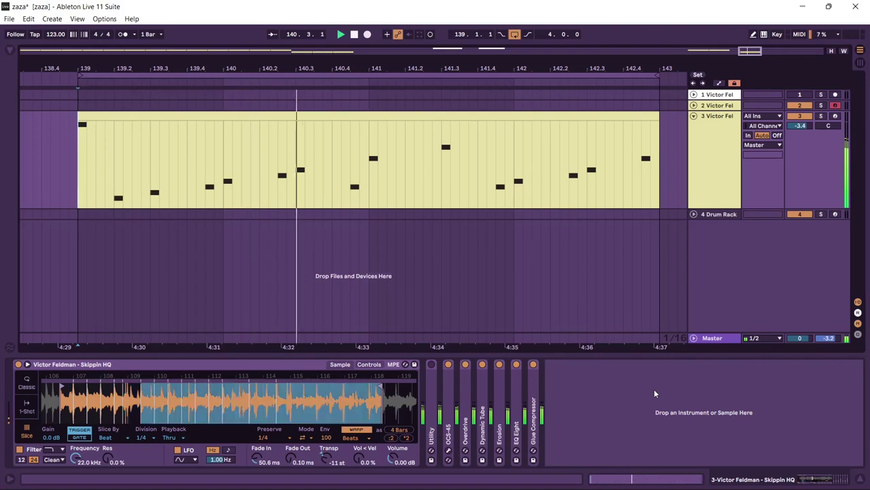
key("space")
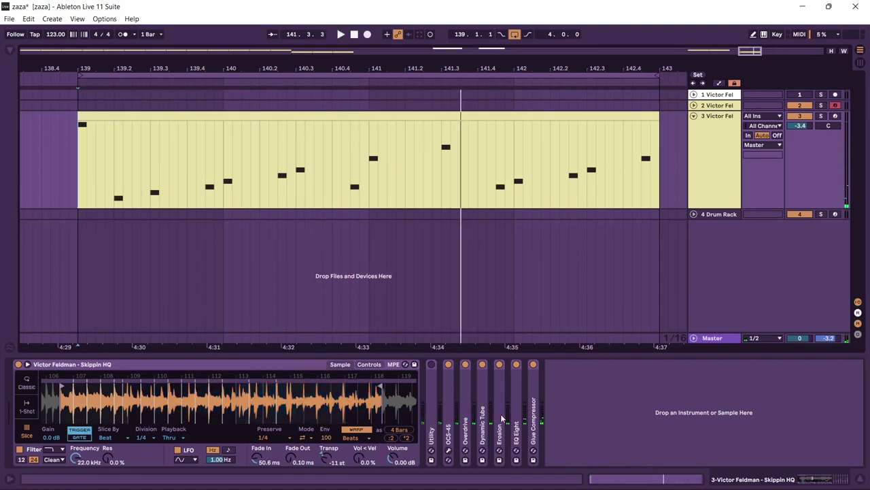
double_click(449, 388)
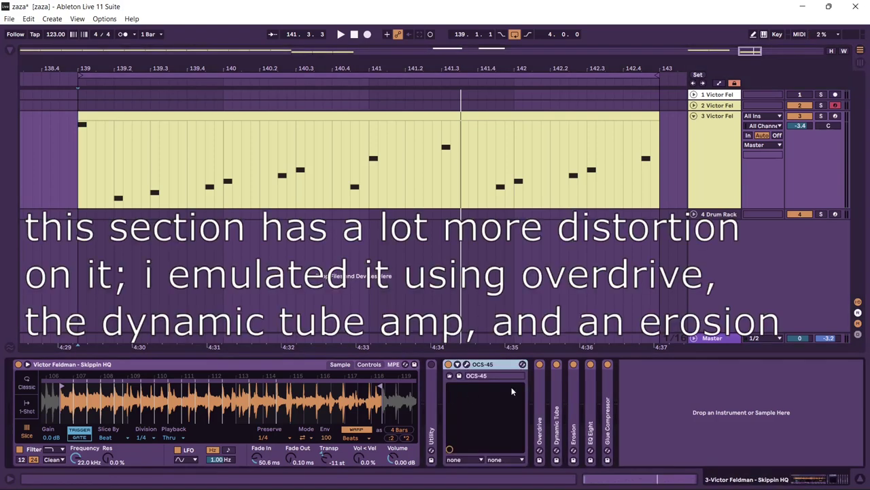
double_click(543, 390)
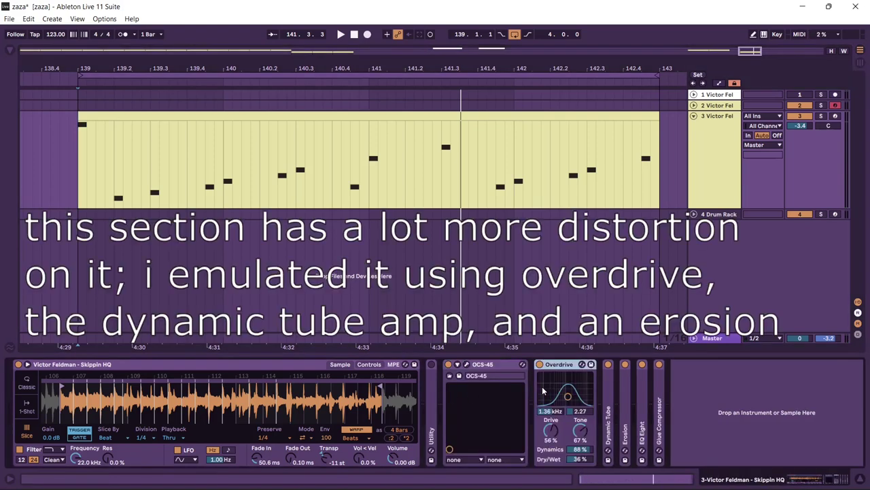
double_click(605, 385)
double_click(725, 386)
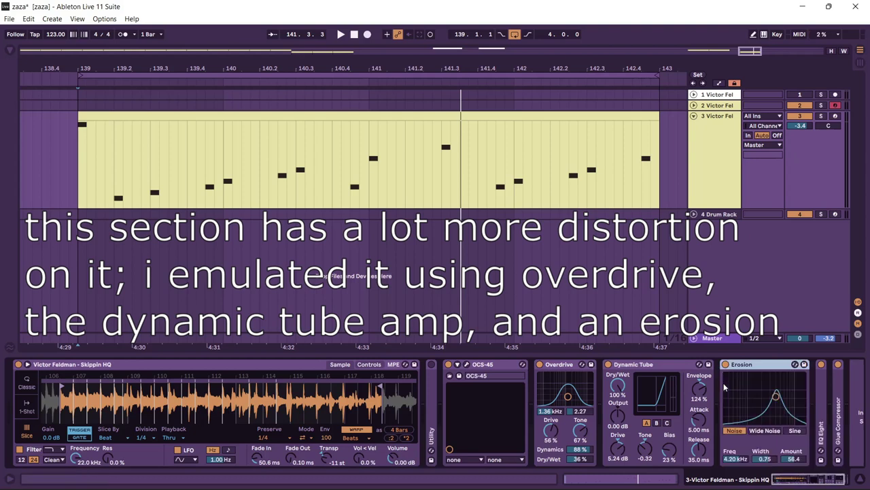
double_click(775, 389)
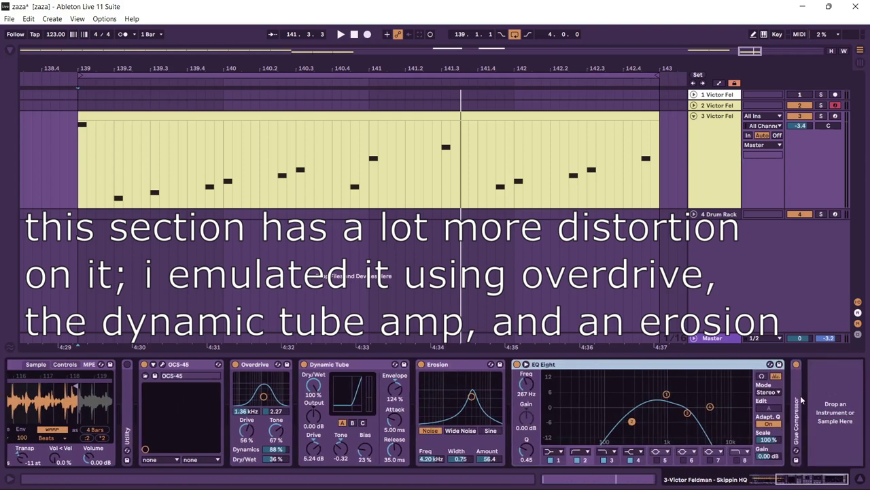
double_click(800, 402)
key("space")
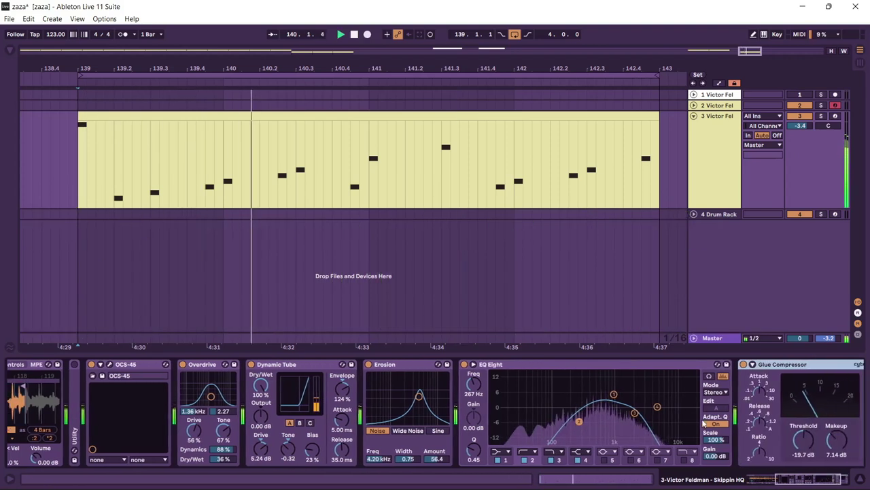
scroll(147, 378, "up", 3)
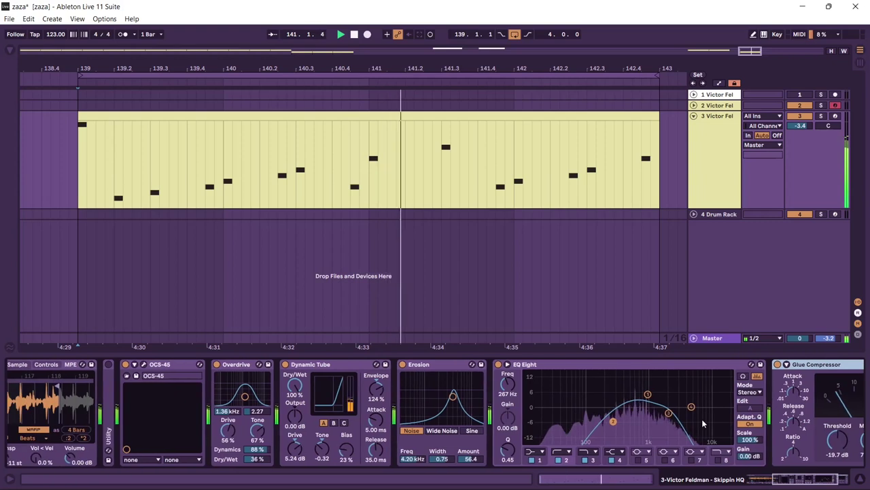
View the OCS-45 cassette plugin's settings on track 3, moving its window clear of the device chain and closing it
left_click(147, 377)
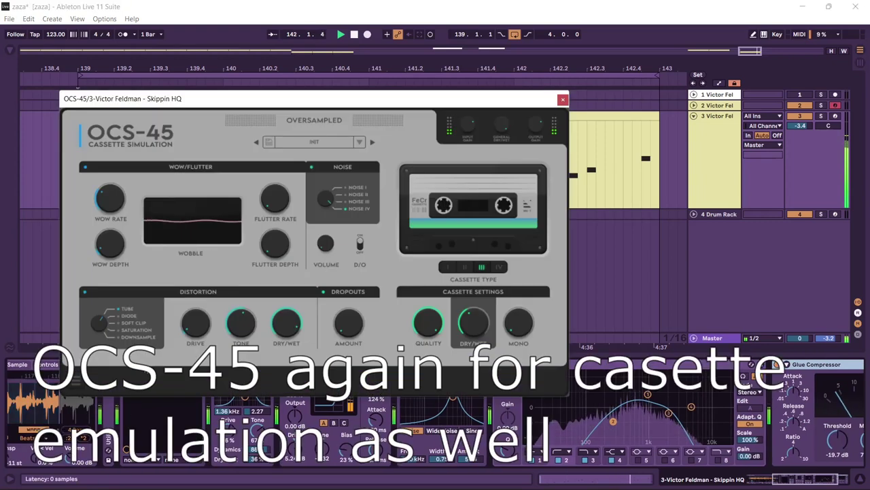
left_click_drag(297, 101, 325, 57)
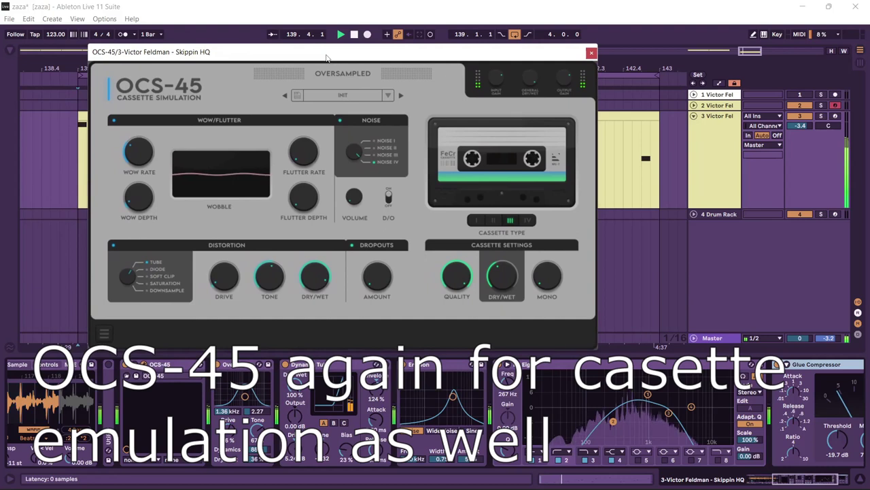
left_click(591, 53)
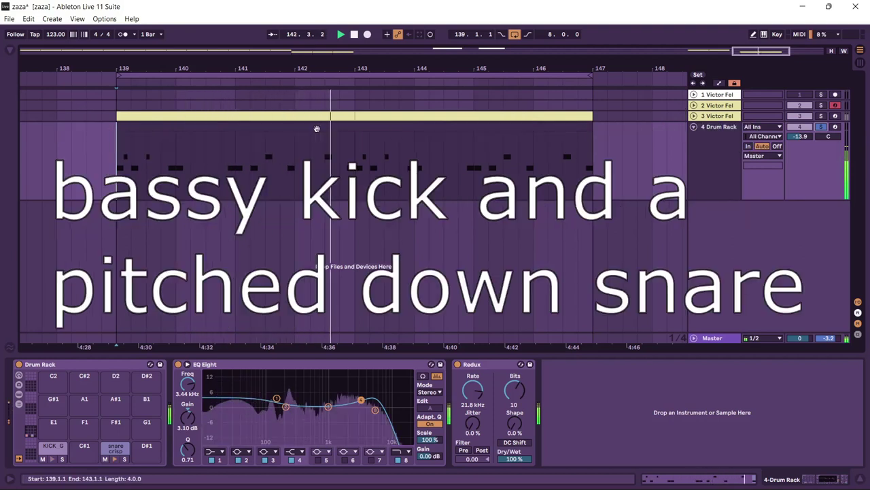
Show the kick and snare notes of the Drum Rack clip at bars 143–147 and unsolo track 4 to hear it with the sample
left_click(383, 124)
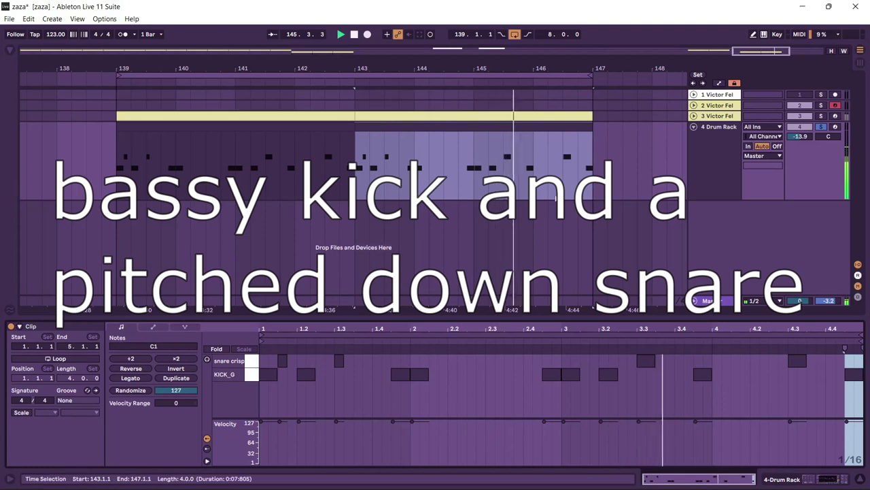
left_click(822, 127)
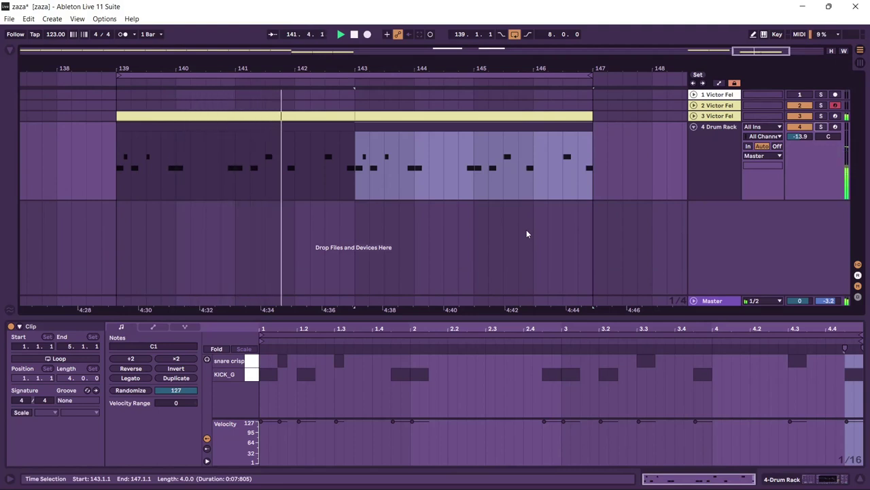
left_click(573, 238)
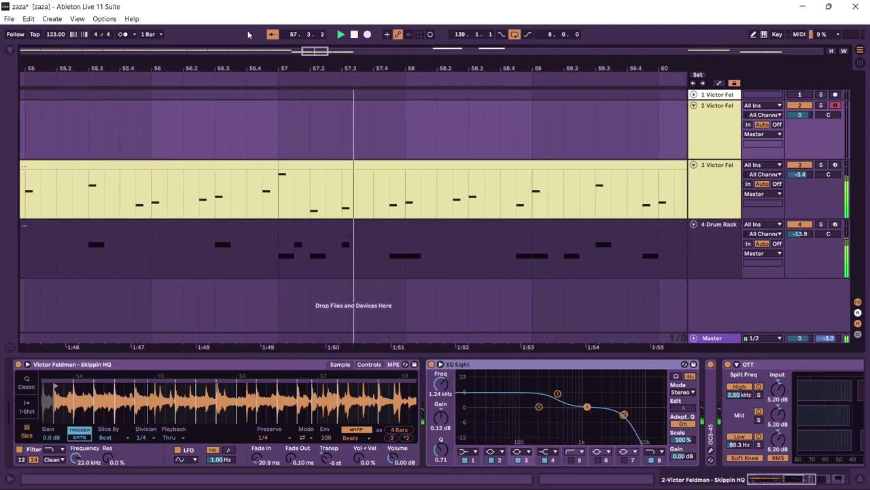
Show track 3's Simpler and effects chain while the full arrangement plays
left_click(694, 190)
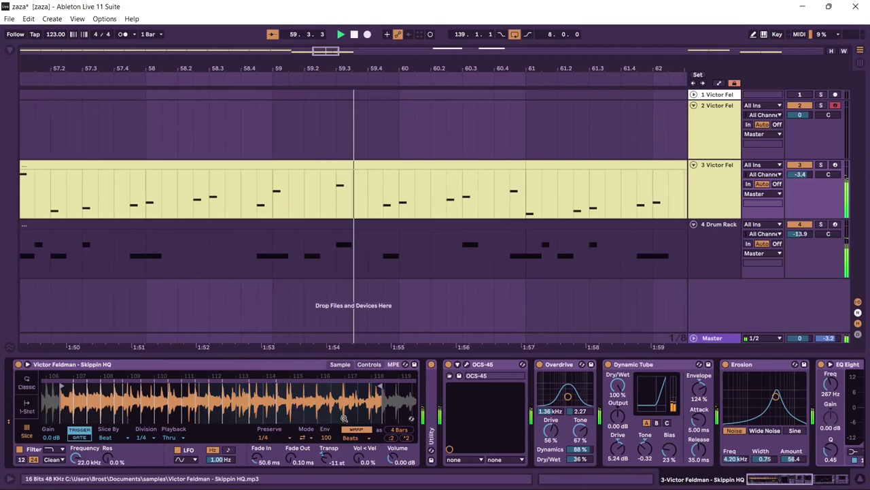